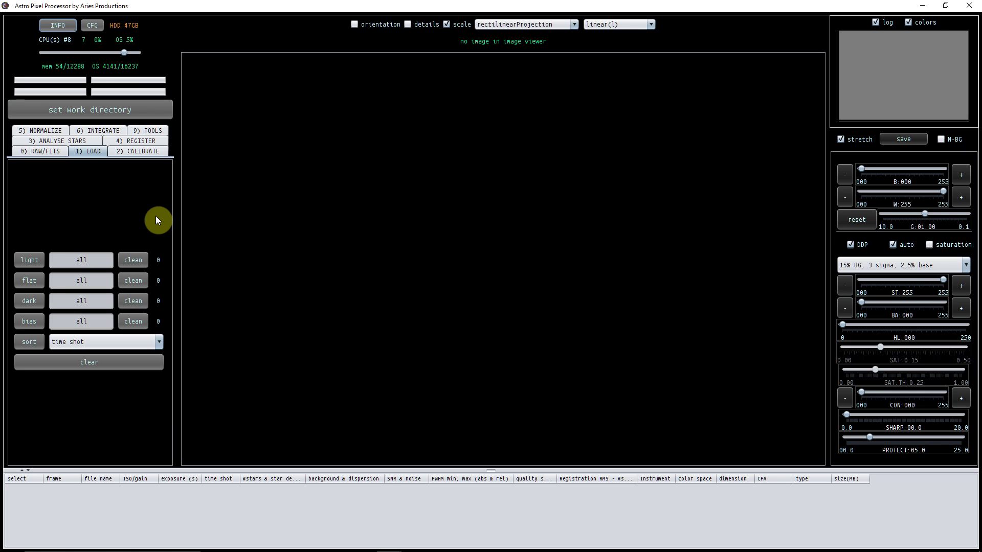
# Set D:\Astro pics\Kodak sony comparison as the working directory
pyautogui.click(35, 257)
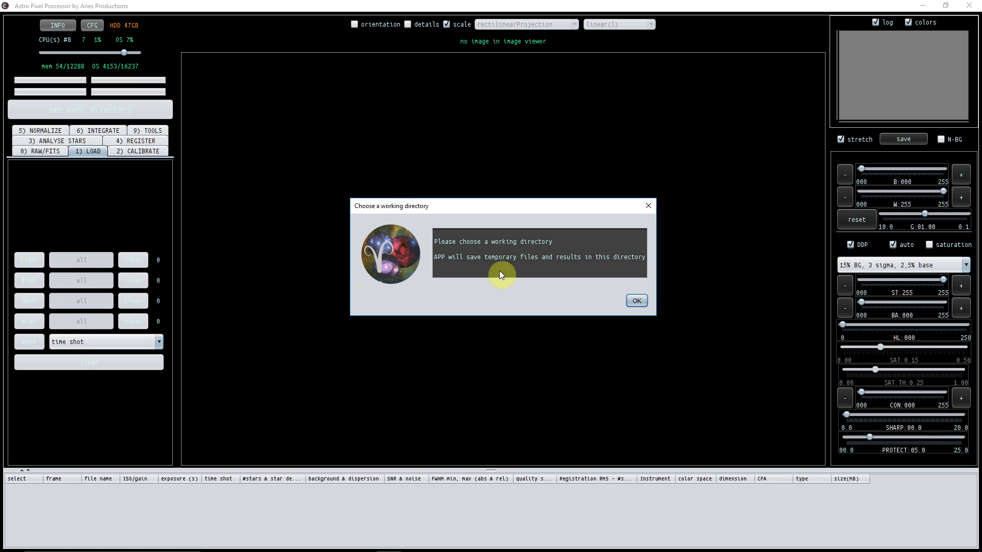
pyautogui.click(639, 299)
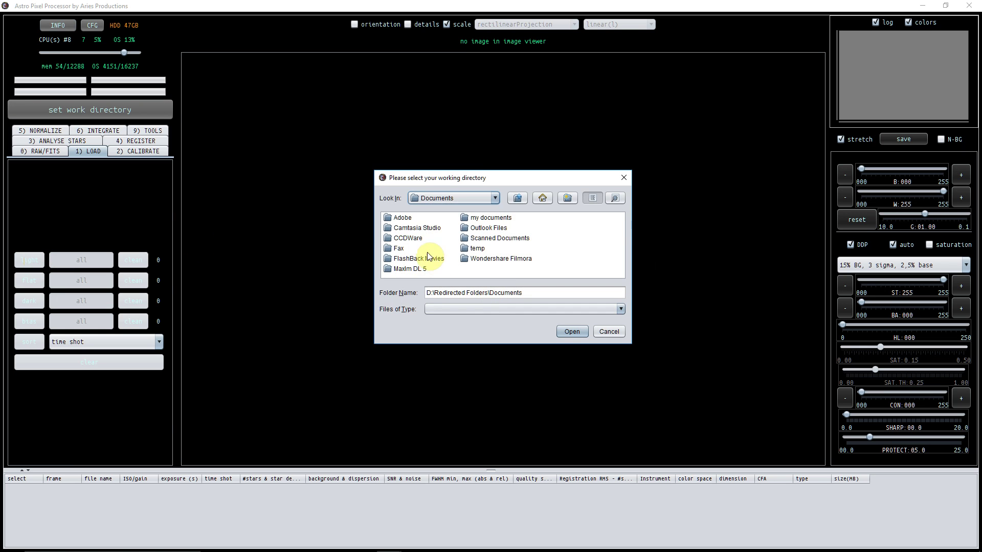
pyautogui.click(518, 195)
pyautogui.click(518, 195)
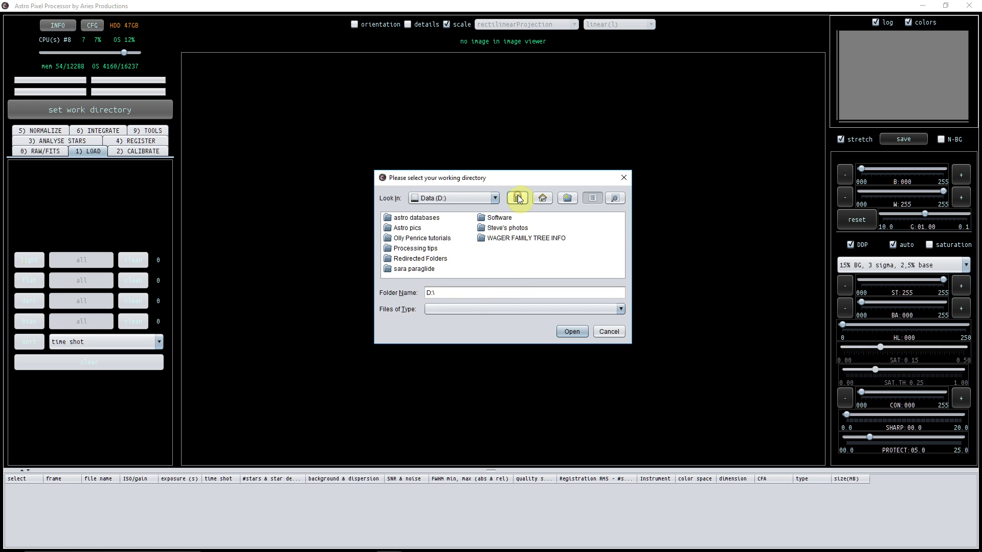
pyautogui.doubleClick(406, 229)
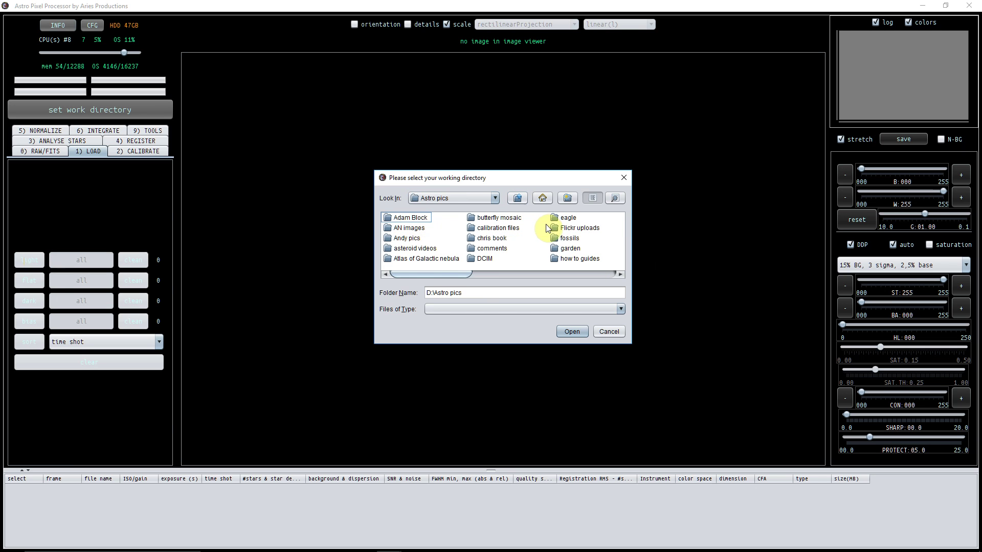
pyautogui.click(621, 274)
pyautogui.click(590, 227)
pyautogui.click(571, 331)
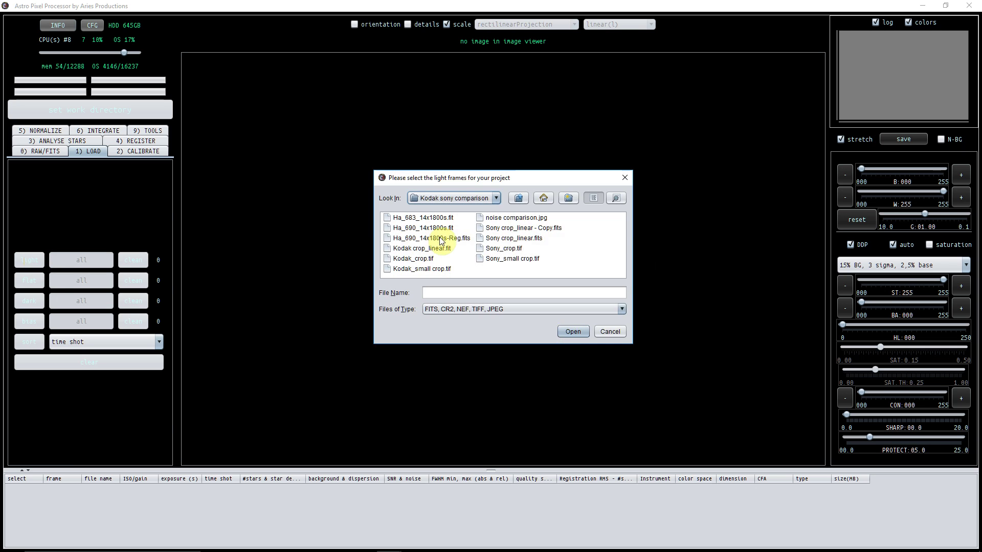
# Load Ha_683_14x1800s.fit and Ha_690_14x1800s.fit as light frames
pyautogui.click(401, 219)
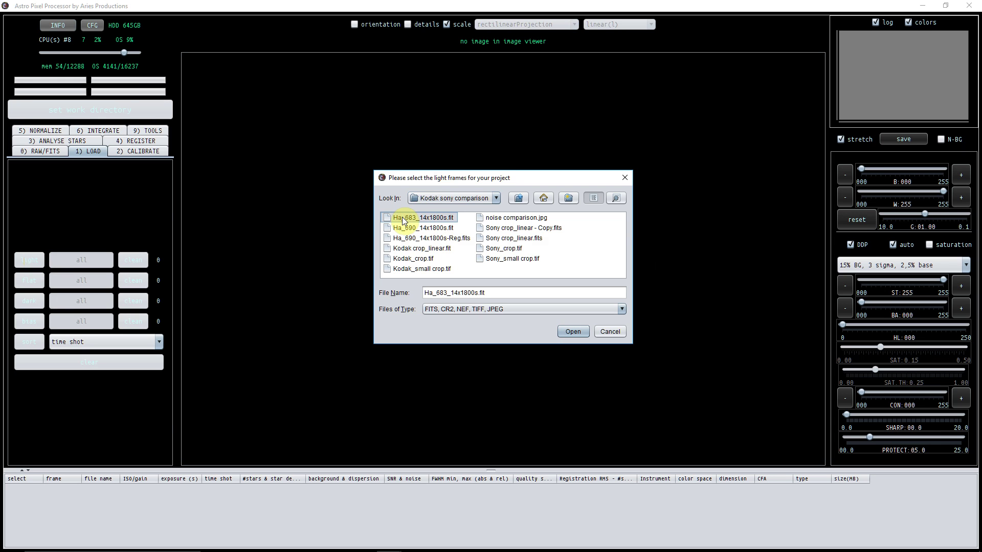
pyautogui.keyDown('shift'); pyautogui.click(407, 228); pyautogui.keyUp('shift')
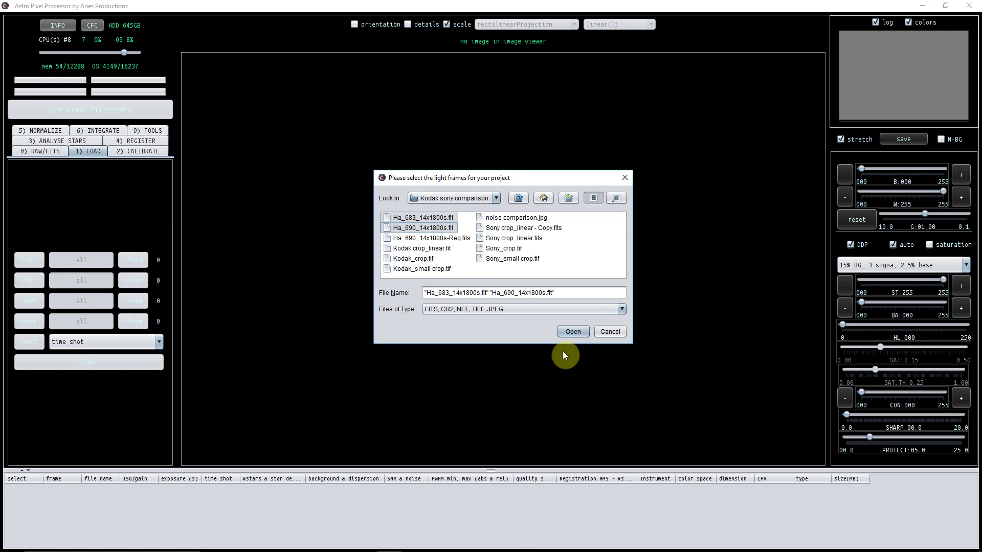
pyautogui.click(573, 333)
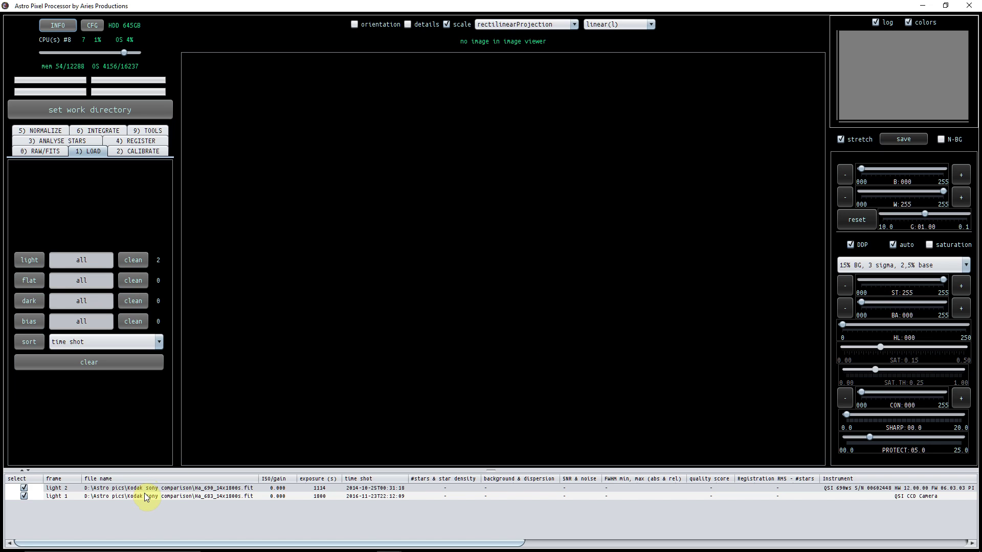
# Run star analysis on both Ha frames, detecting 388 and 426 stars
pyautogui.click(36, 141)
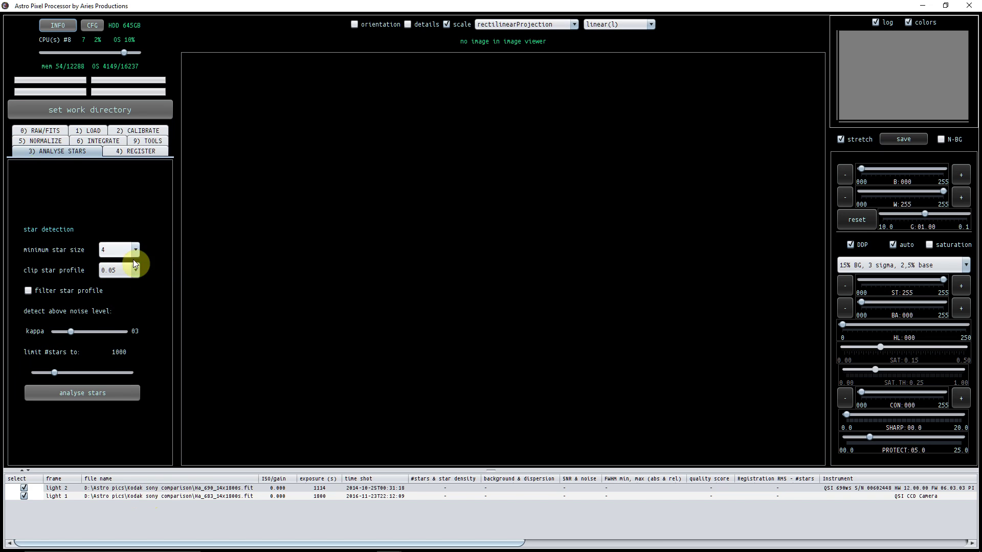
pyautogui.click(103, 393)
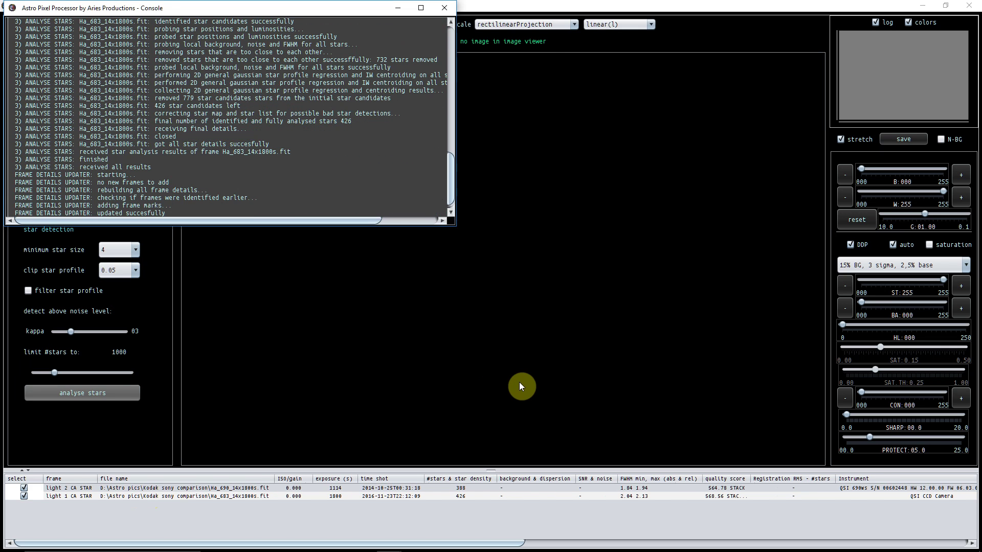
pyautogui.click(397, 8)
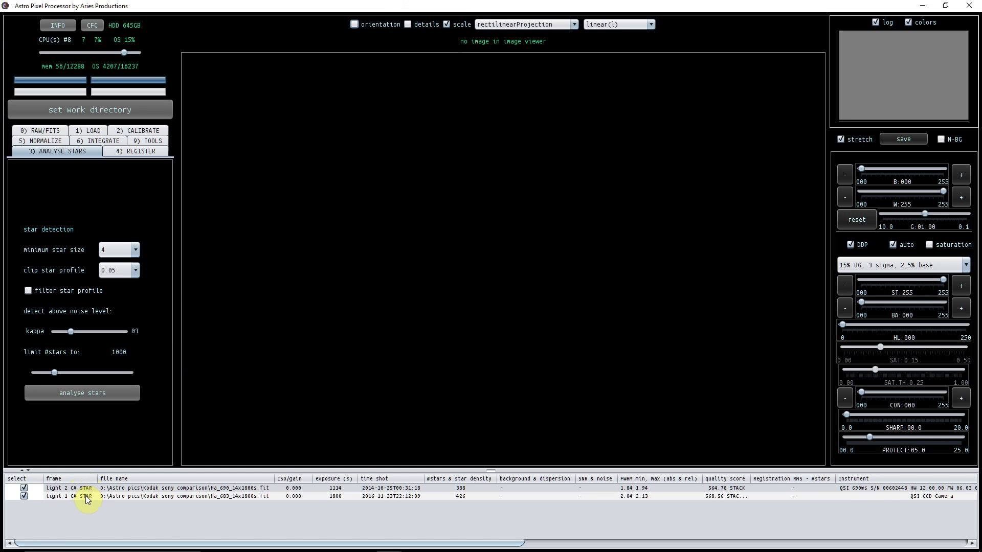
pyautogui.click(137, 151)
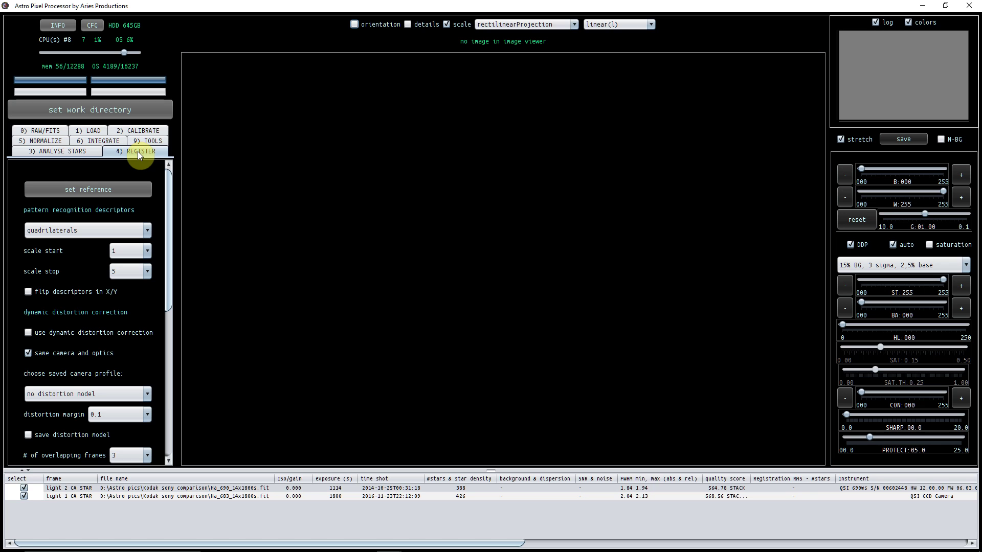
# Manually set light 1, Ha_683_14x1800s.fit, as the registration reference frame
pyautogui.click(121, 188)
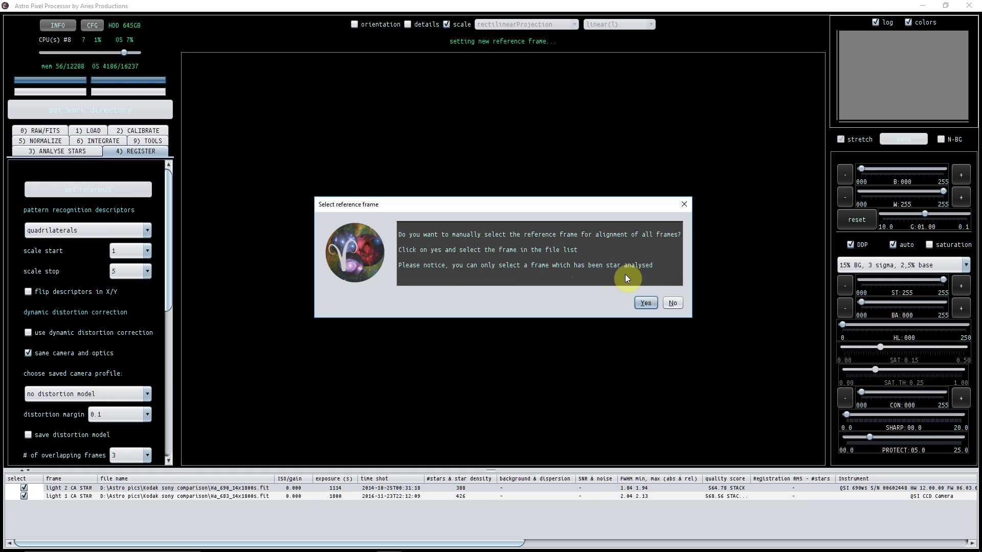
pyautogui.click(646, 303)
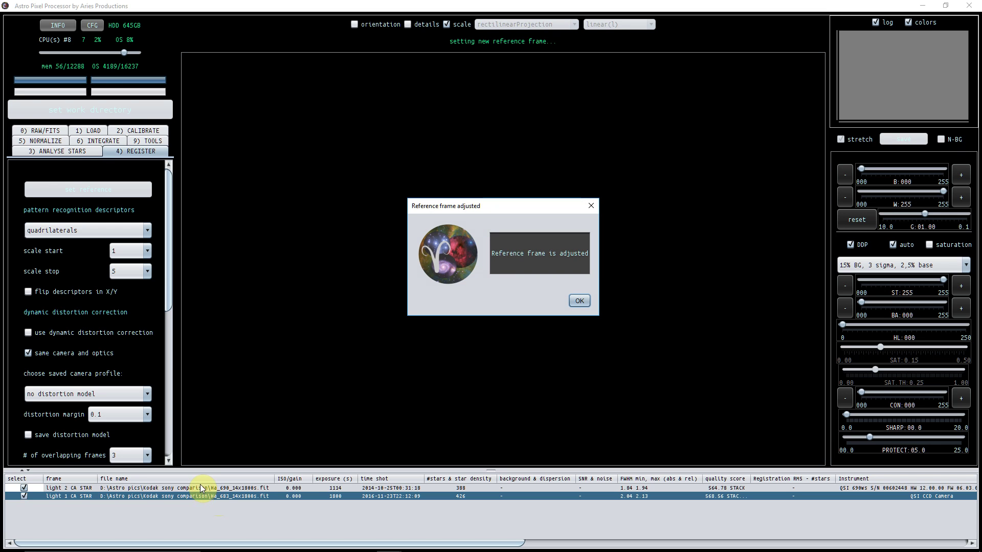
pyautogui.click(578, 300)
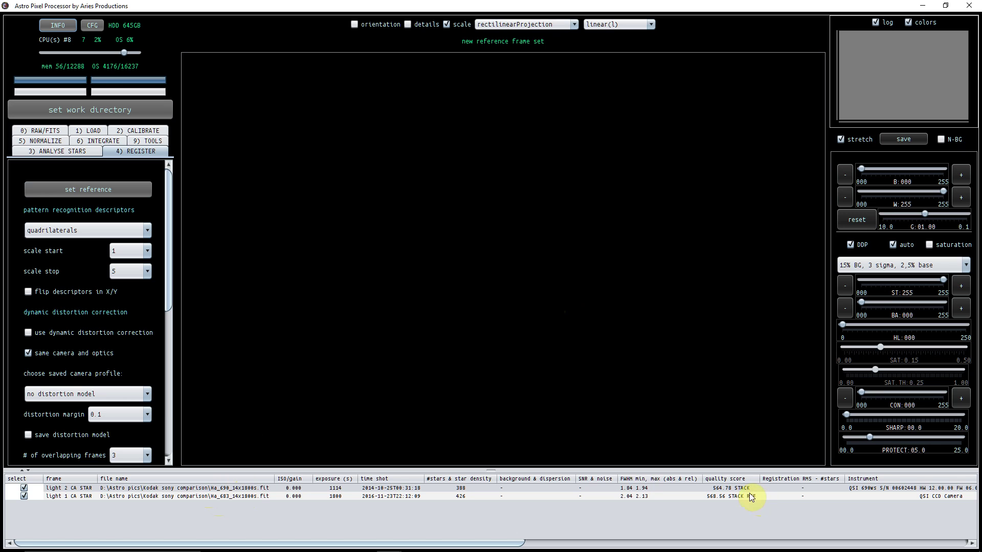
# Compare the Ha_690 and Ha_683 frames in the viewer before registering
pyautogui.doubleClick(216, 488)
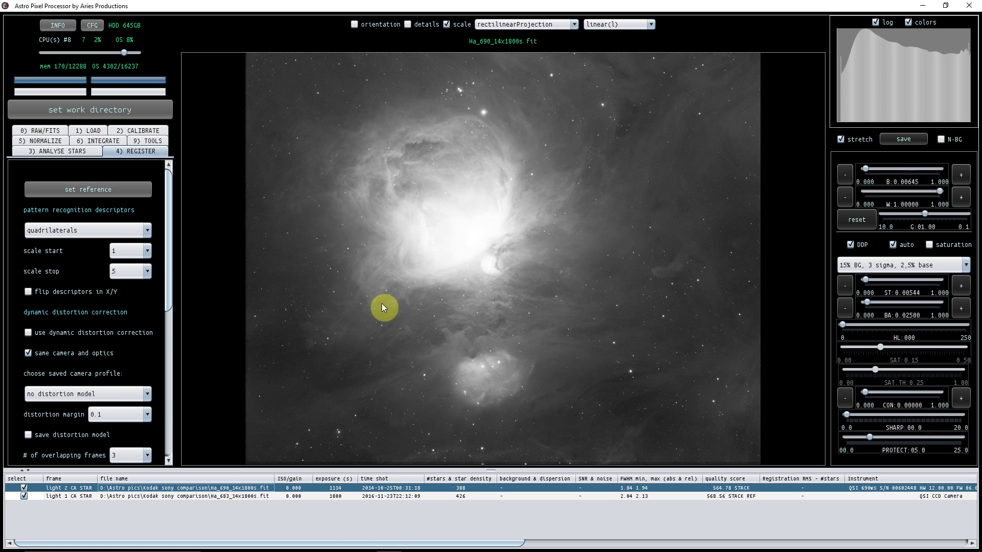
pyautogui.click(229, 496)
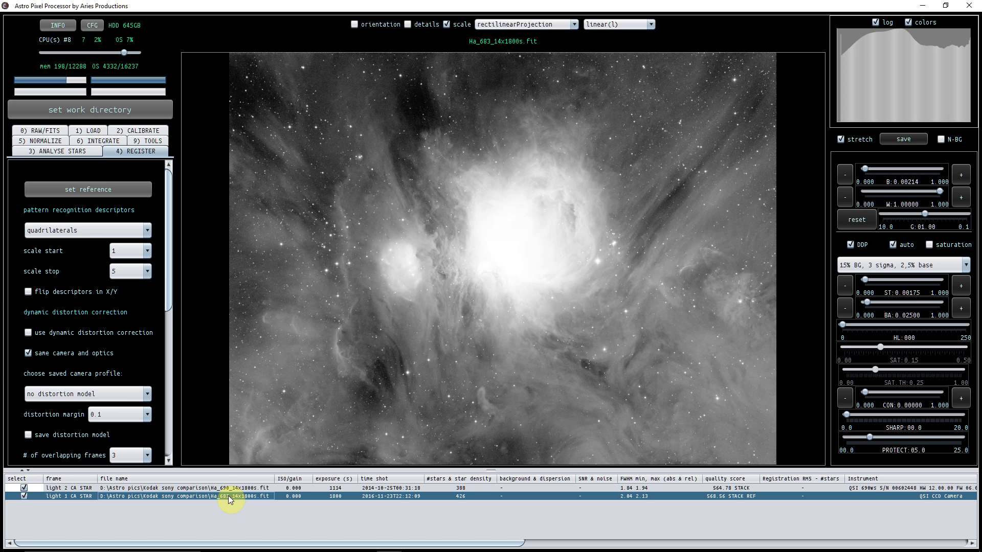
pyautogui.click(217, 489)
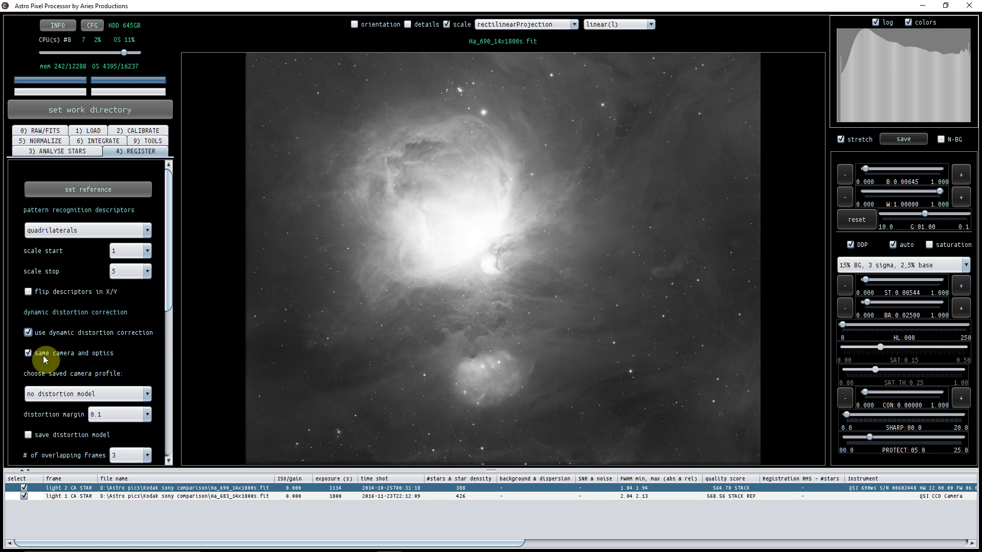
# Register Ha_690 to the Ha_683 reference with 'same camera and optics' unchecked, then reload it
pyautogui.click(28, 353)
pyautogui.moveTo(165, 292); pyautogui.dragTo(164, 373)
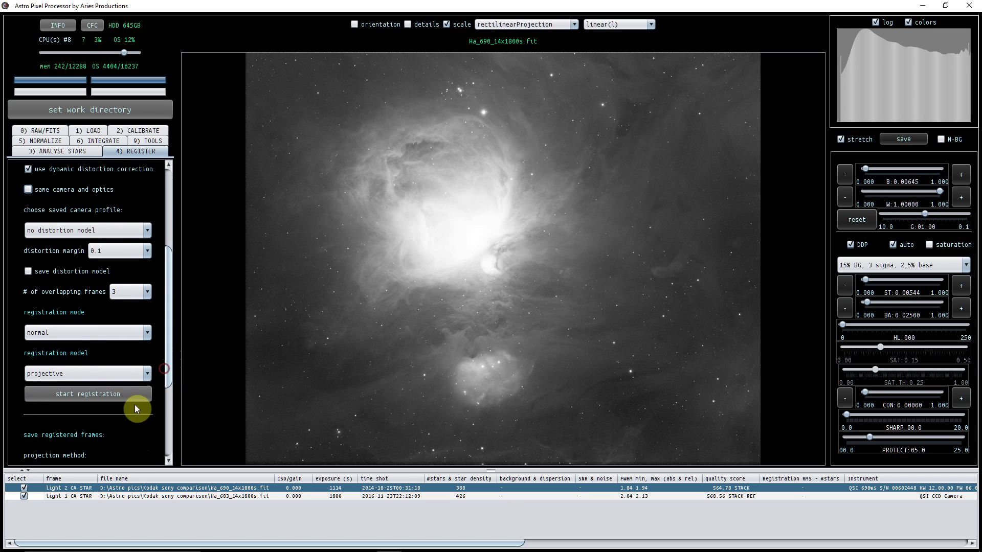
pyautogui.click(58, 395)
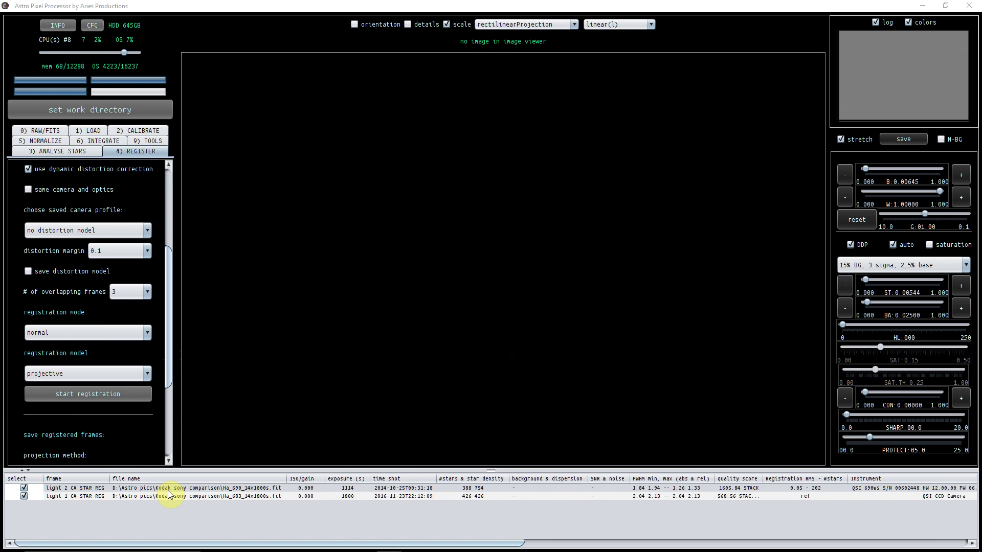
pyautogui.doubleClick(199, 490)
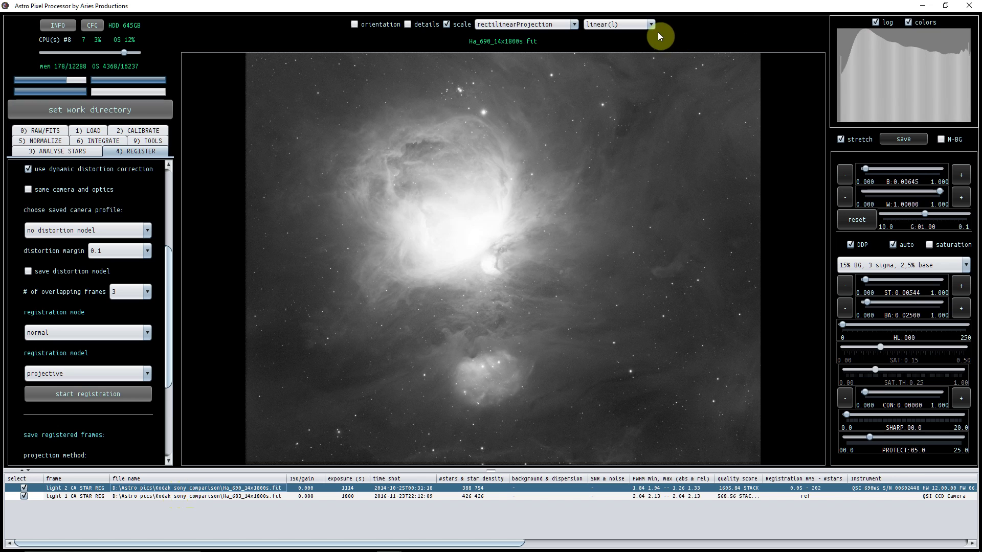
# Show Ha_690 in l-c-registered view, compare with Ha_683, and disable stretch
pyautogui.click(651, 24)
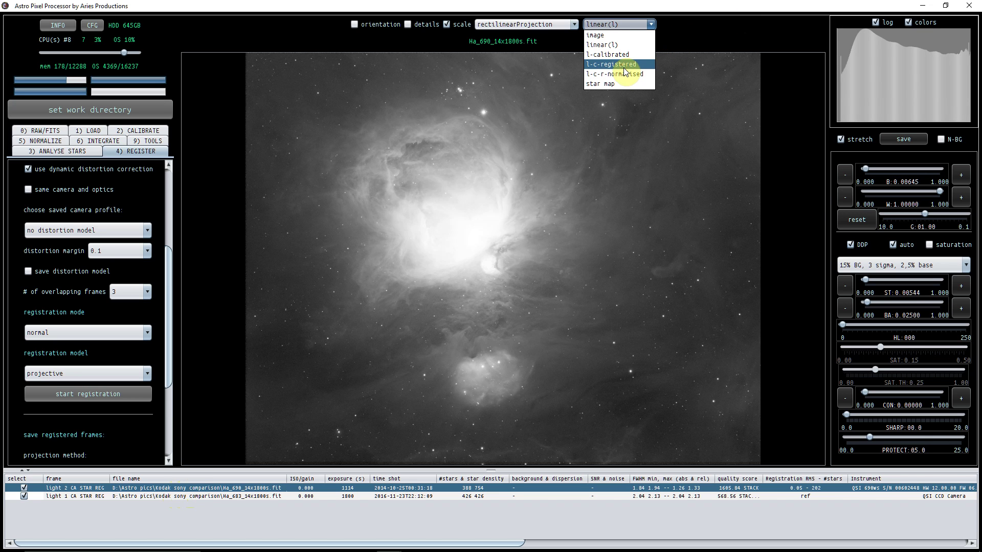
pyautogui.click(623, 68)
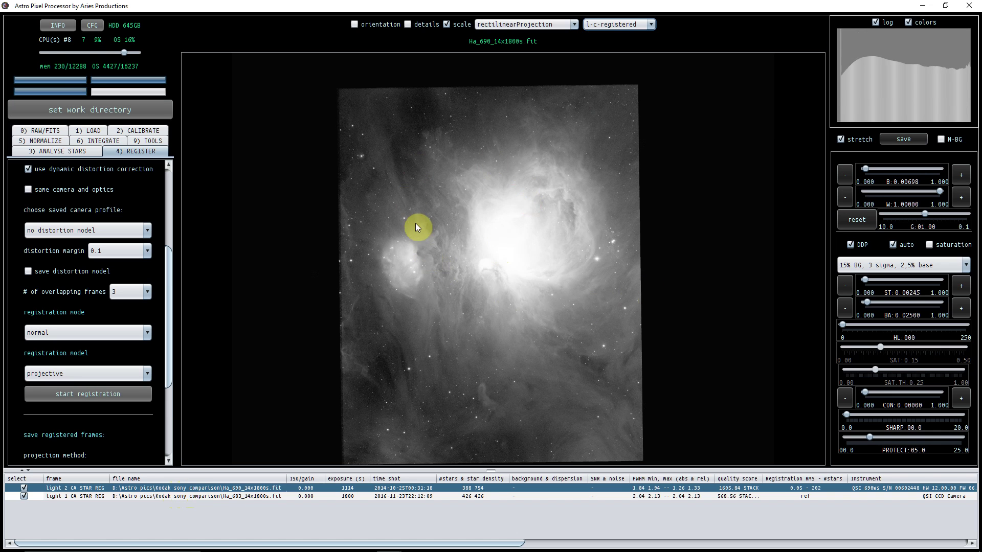
pyautogui.click(242, 497)
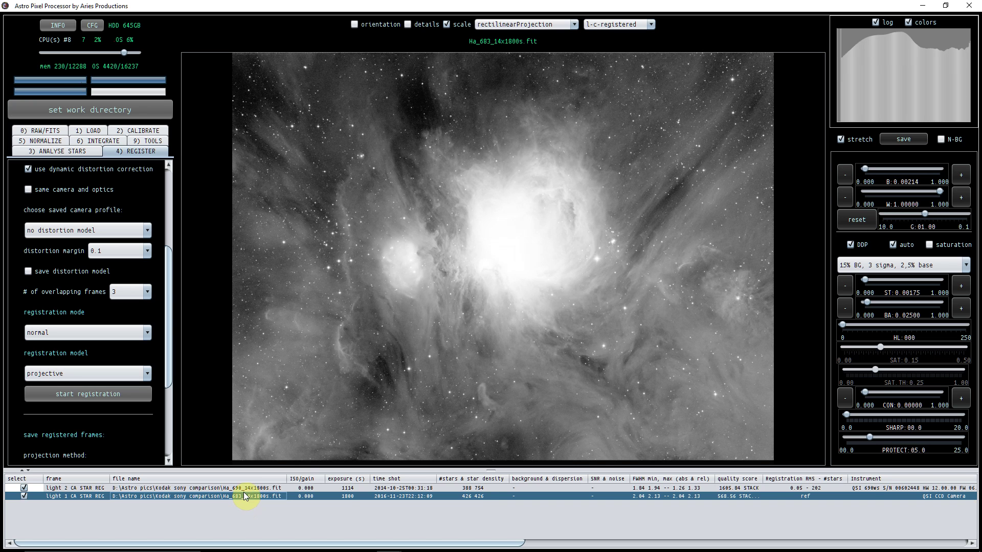
pyautogui.click(246, 489)
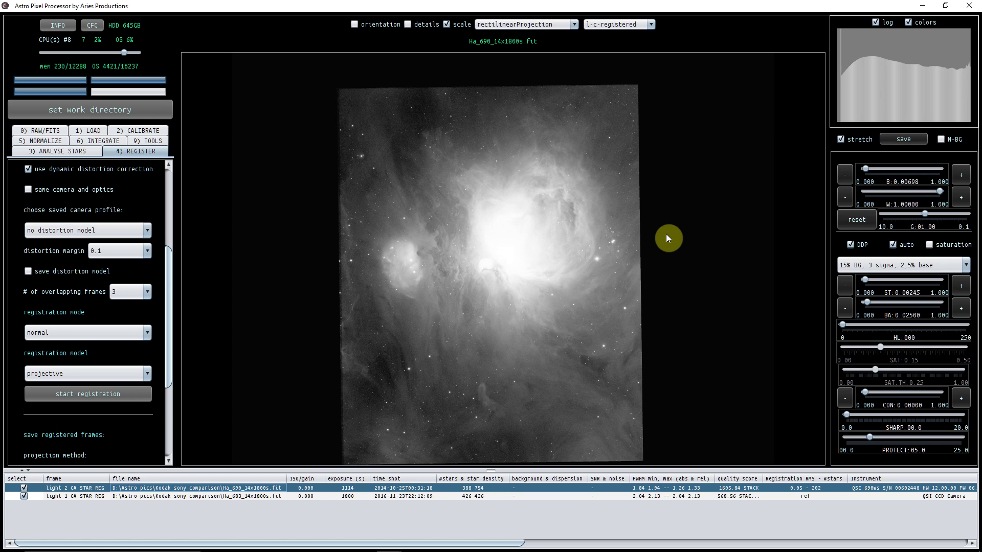
pyautogui.click(842, 138)
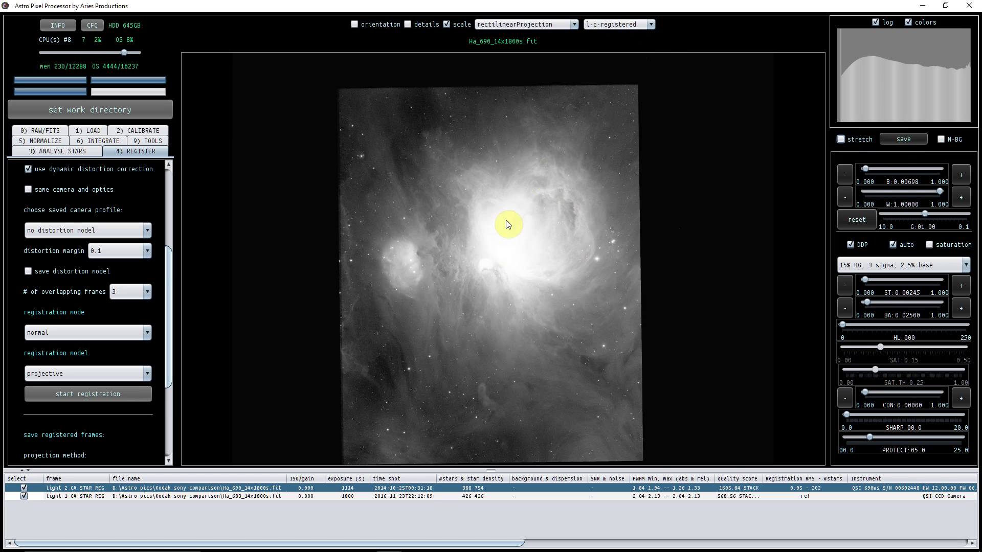
# Save the registered frame as FITS file Ha_690_14x1800s_registered
pyautogui.click(900, 137)
pyautogui.click(520, 268)
pyautogui.write('-NoSt')
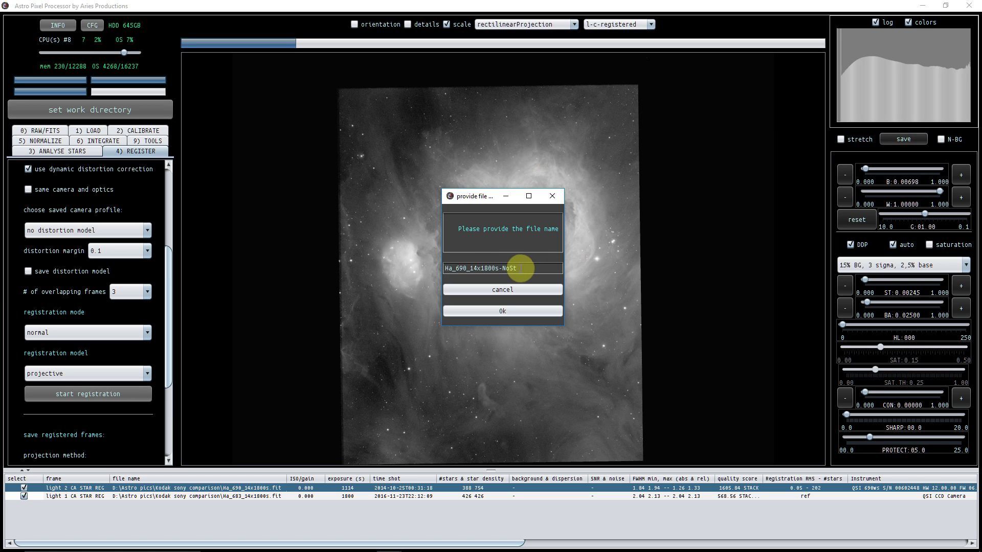
pyautogui.click(519, 268)
pyautogui.press('BackSpace')
pyautogui.press('BackSpace')
pyautogui.press('BackSpace')
pyautogui.press('BackSpace')
pyautogui.press('BackSpace')
pyautogui.write('_regi')
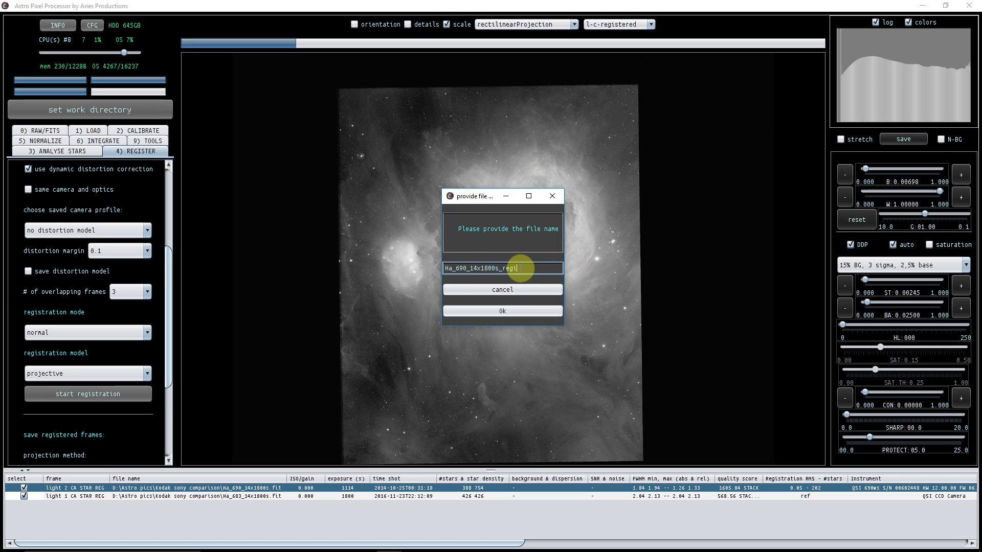
pyautogui.write('stered')
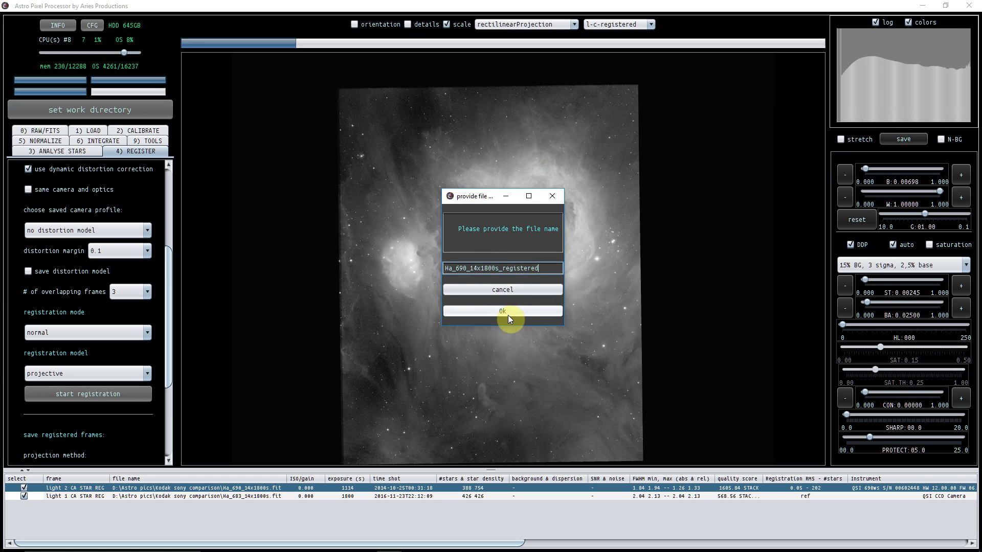
pyautogui.click(501, 309)
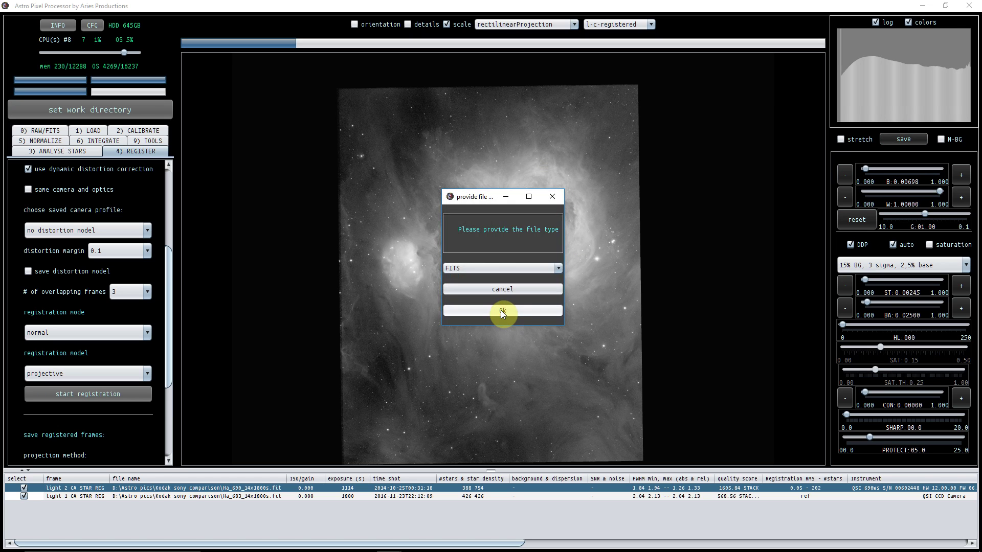
pyautogui.click(557, 269)
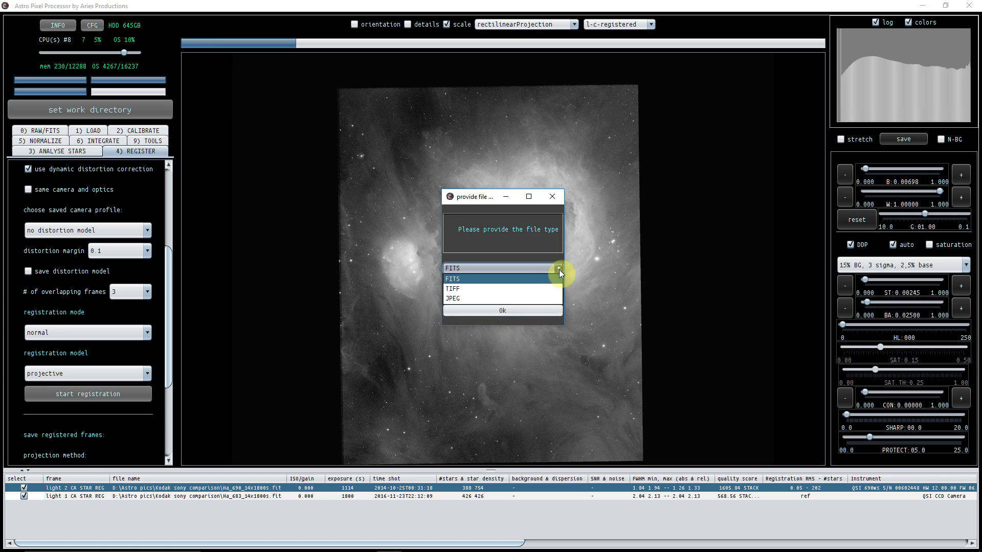
pyautogui.click(476, 282)
pyautogui.click(510, 310)
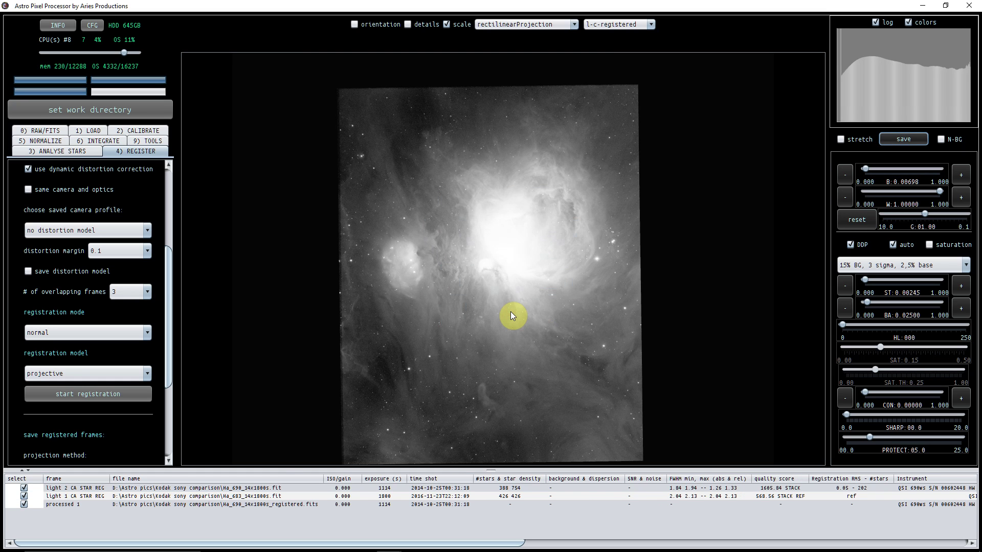
# View the saved processed 1 registered file, then the Ha_683 reference frame
pyautogui.click(181, 504)
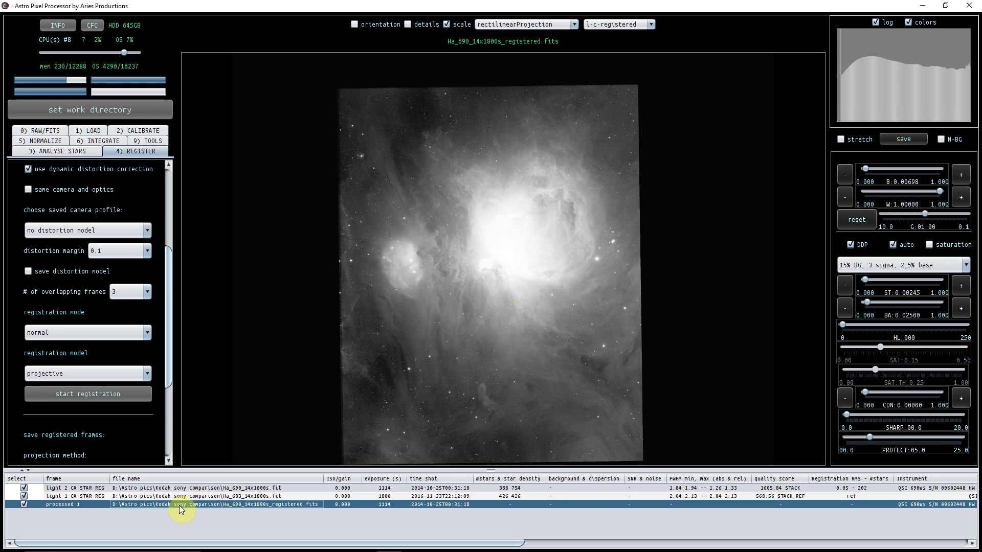
pyautogui.click(159, 496)
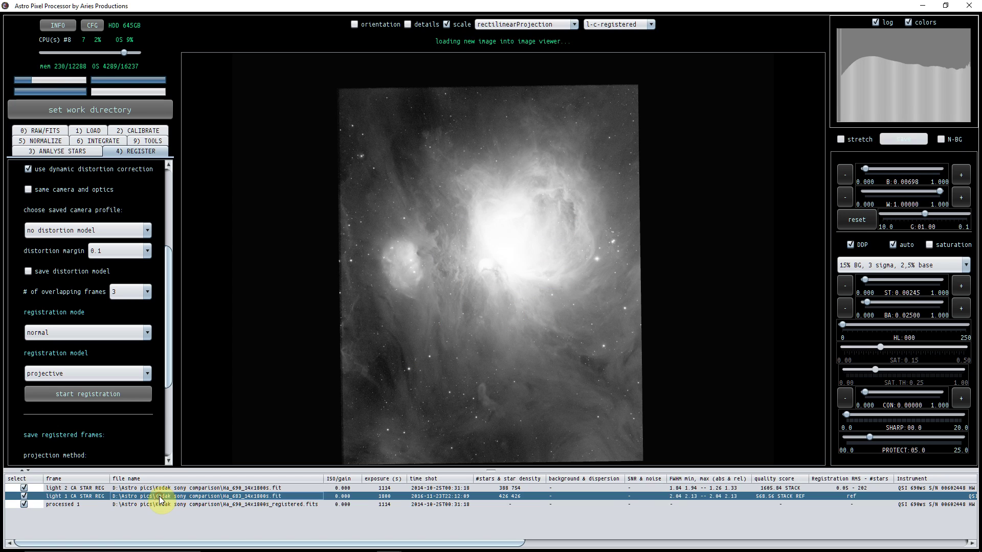